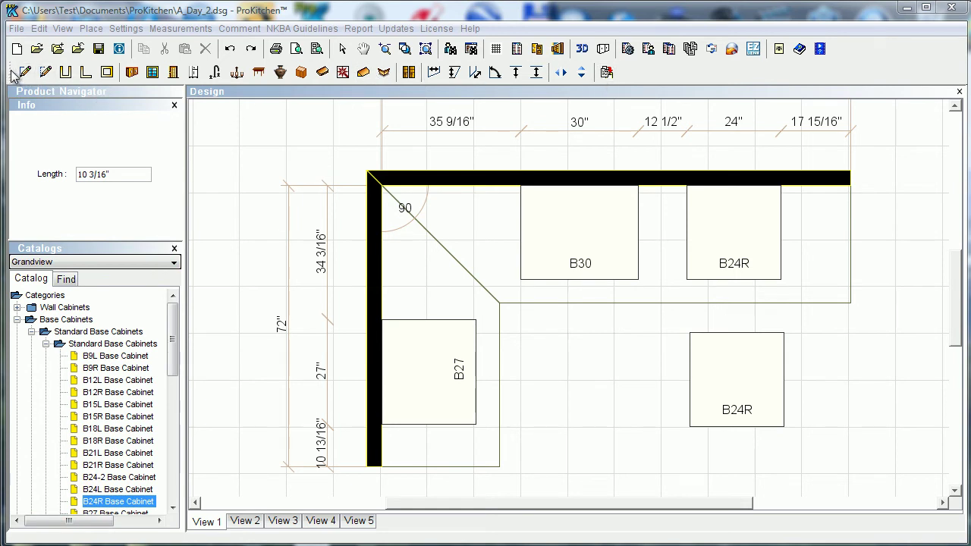
Open the Measurements menu to list the available dimension tools.
click(190, 31)
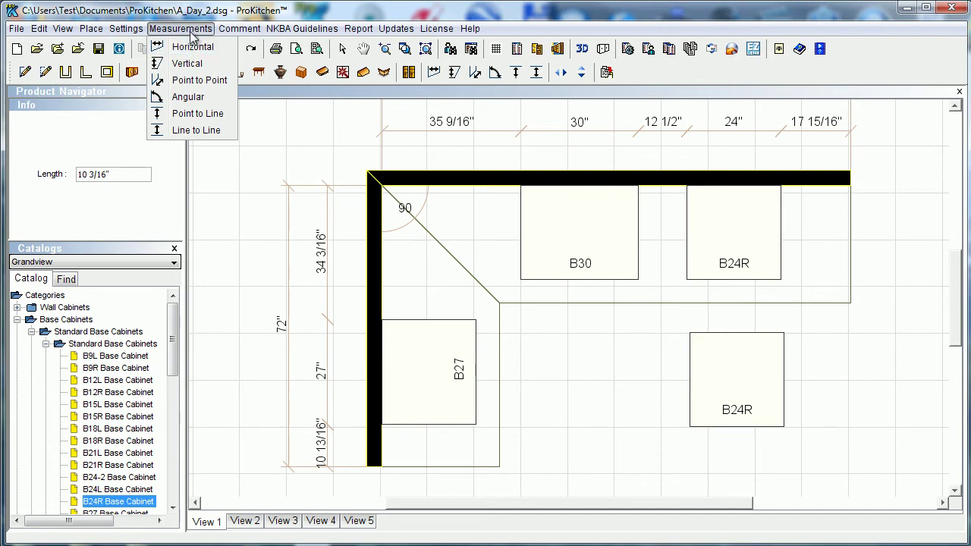
Close the Measurements menu on the canvas without choosing a tool.
click(298, 140)
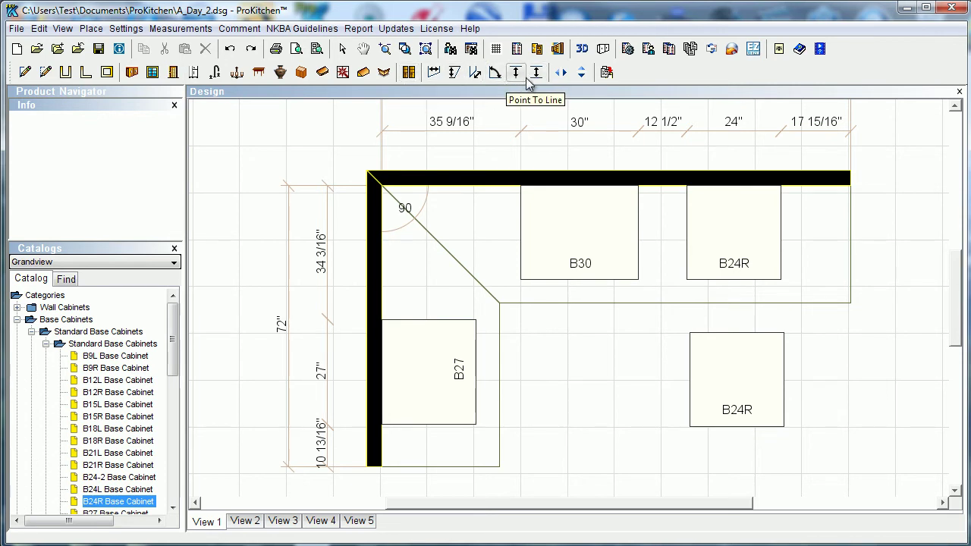
Add a horizontal 11 9/16" dimension on the angled corner edge above B27.
click(430, 73)
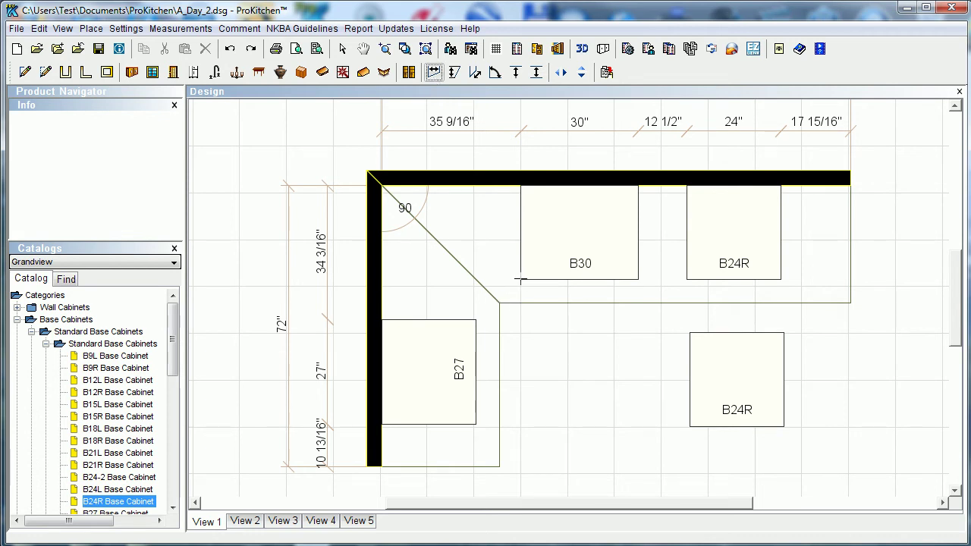
key(Escape)
click(476, 320)
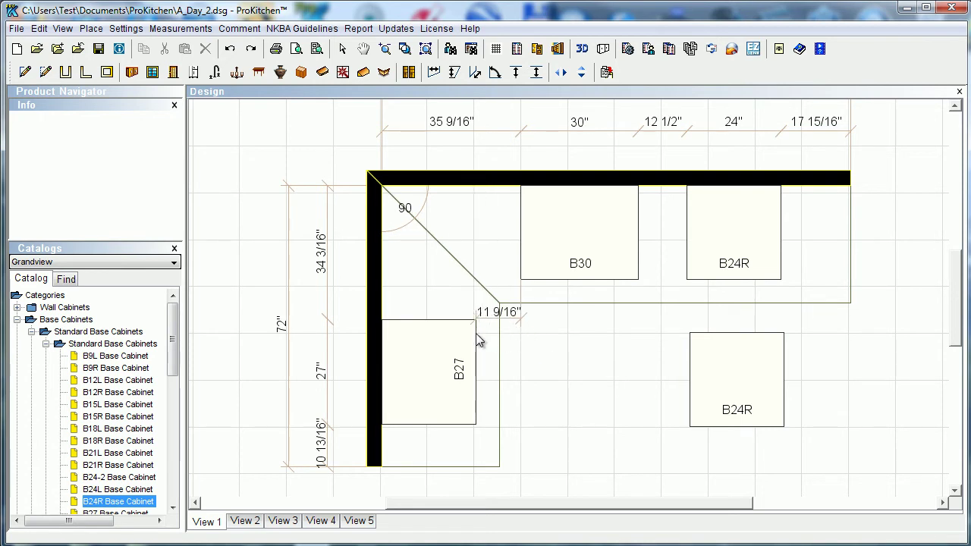
click(505, 300)
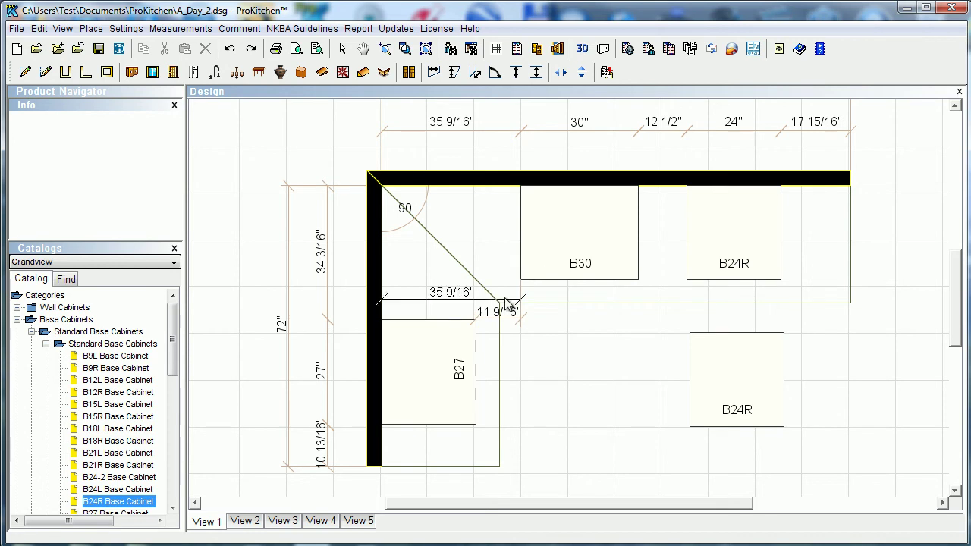
Add a vertical 10 3/16" dimension from B27's top-right corner to B30's lower-left corner.
click(454, 73)
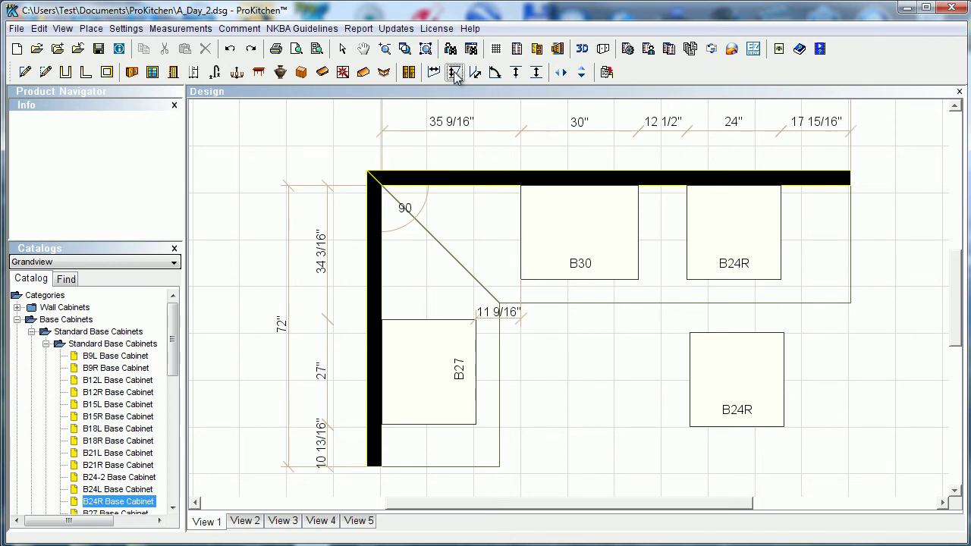
click(471, 321)
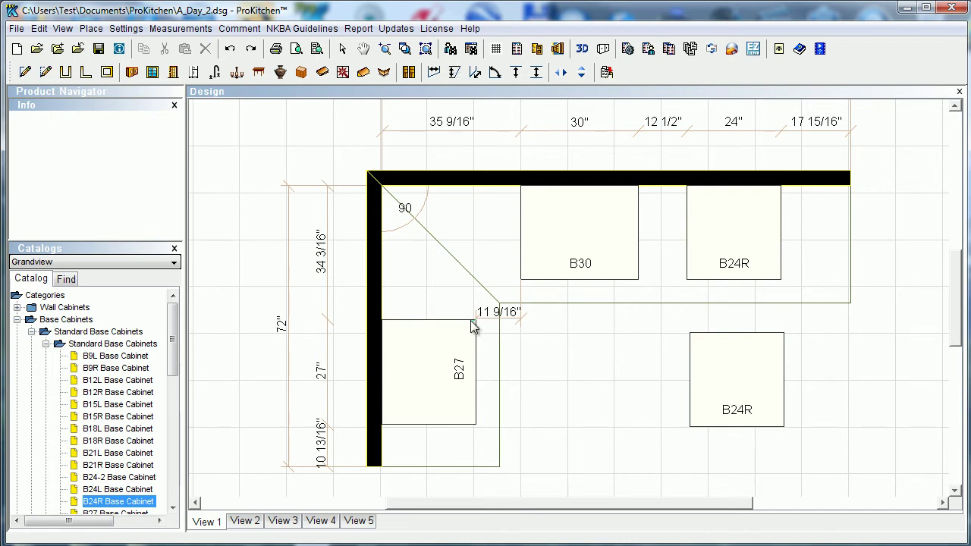
click(520, 280)
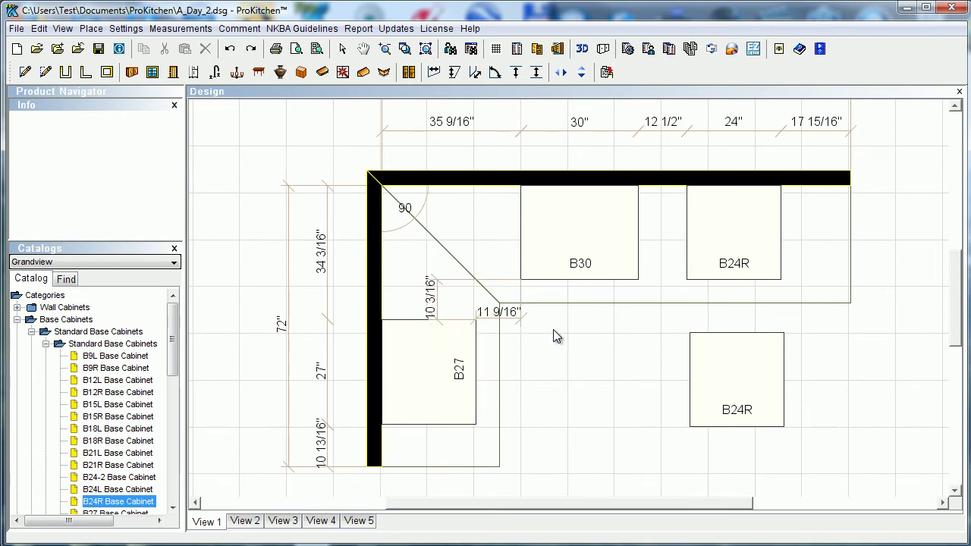
key(Escape)
Draw a 19 1/16" point-to-point dimension from B30's bottom-right corner to the lower B24R, then select it.
click(476, 73)
click(638, 281)
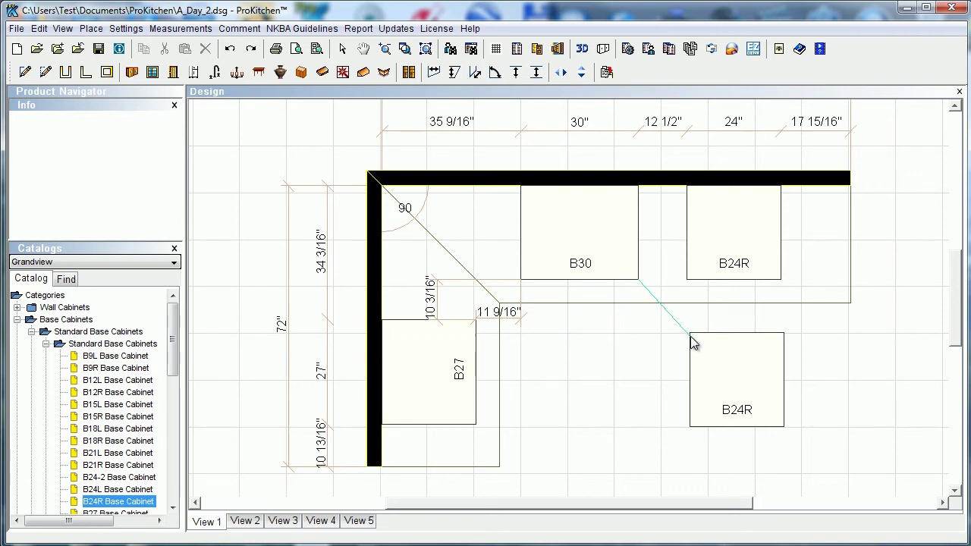
click(689, 334)
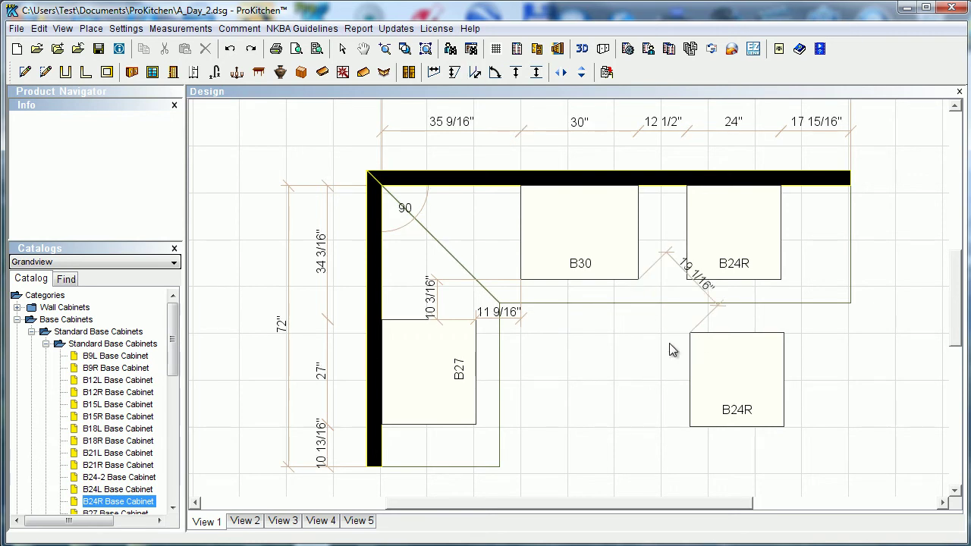
click(703, 287)
drag(699, 283, 646, 340)
click(699, 288)
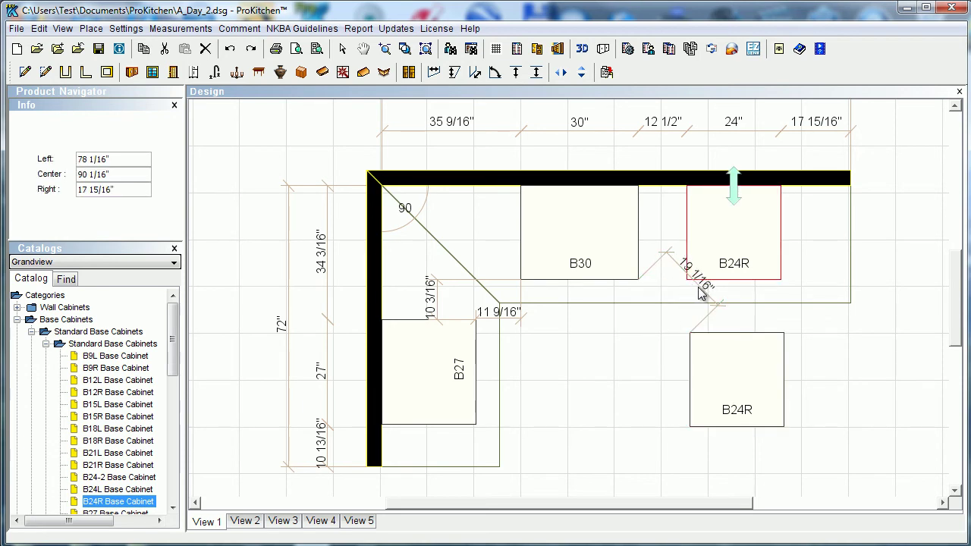
click(709, 297)
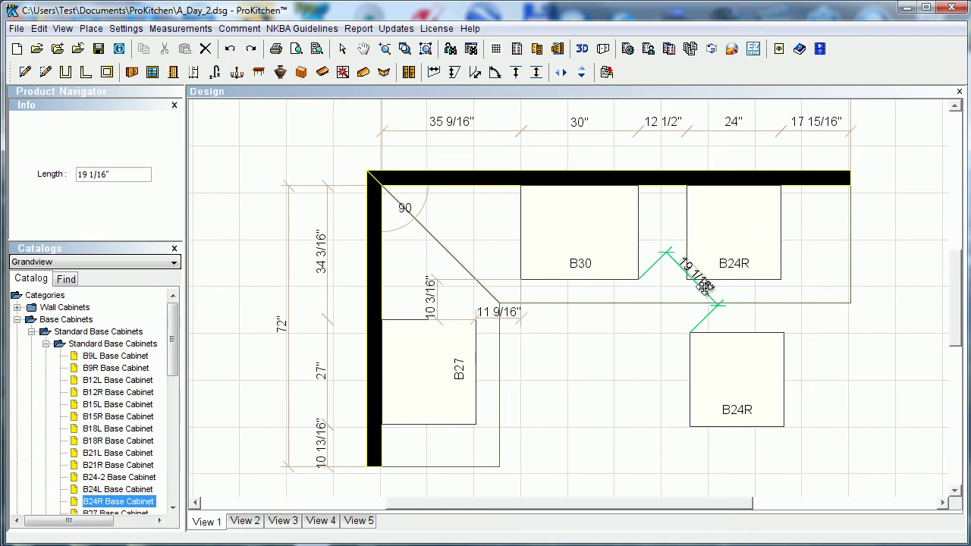
click(742, 326)
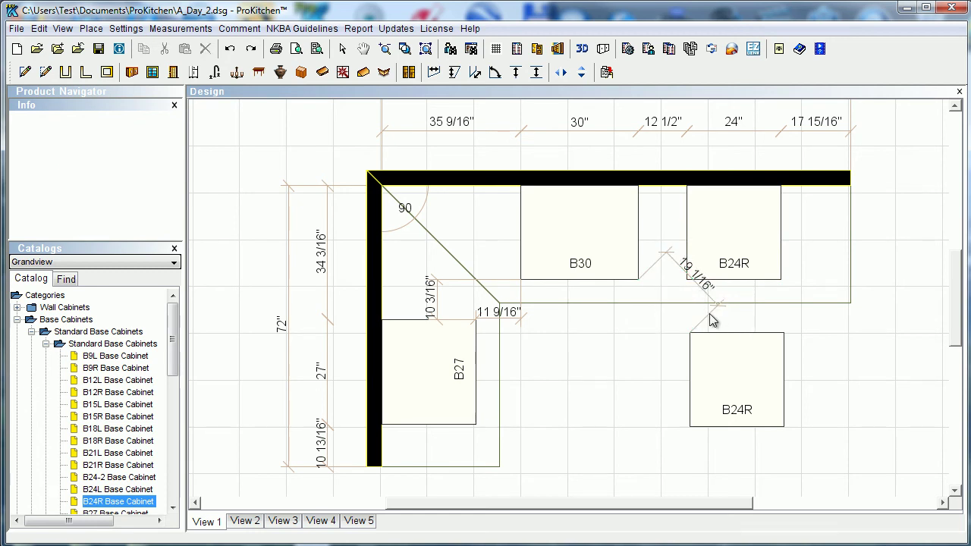
click(715, 304)
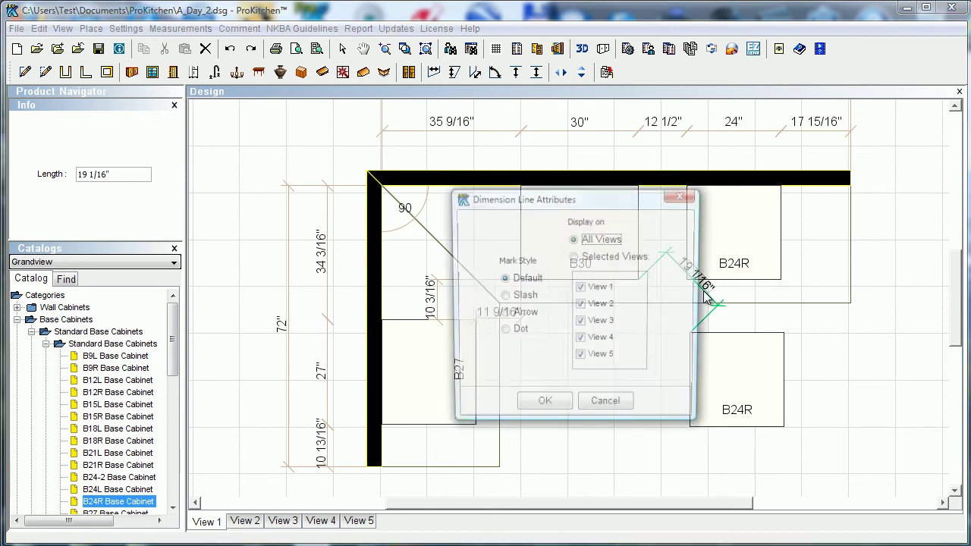
Dismiss the 19 1/16" dimension's line attributes and slide the upper B24R right along the wall.
double_click(709, 298)
click(604, 407)
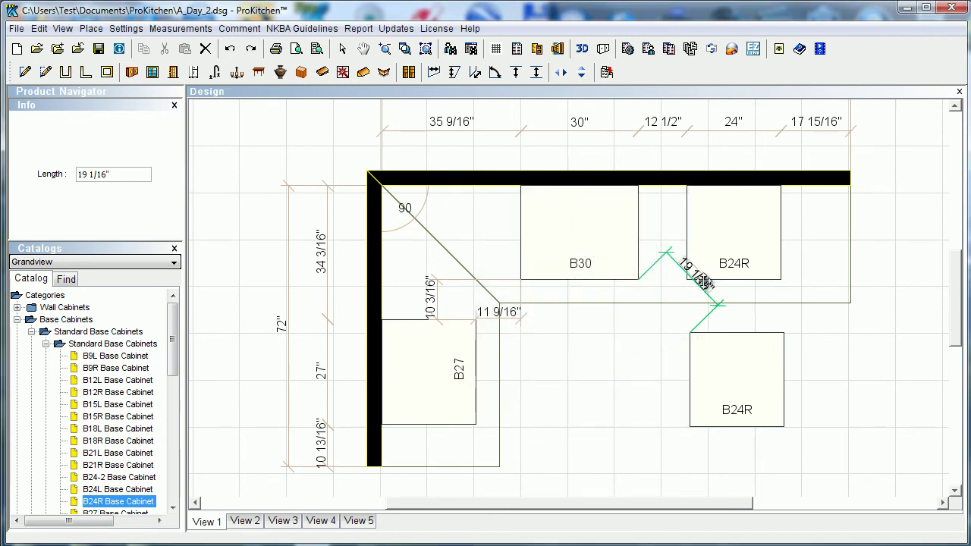
drag(693, 275, 740, 302)
Move the 19 1/16" dimension lower-left below B30, then slide B24R back left.
click(691, 278)
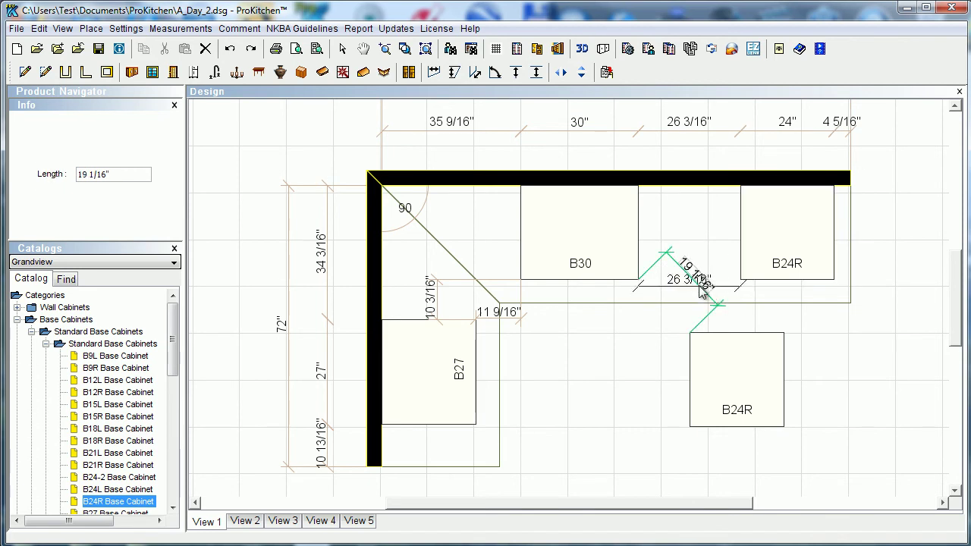
right_click(700, 290)
mouse_move(740, 313)
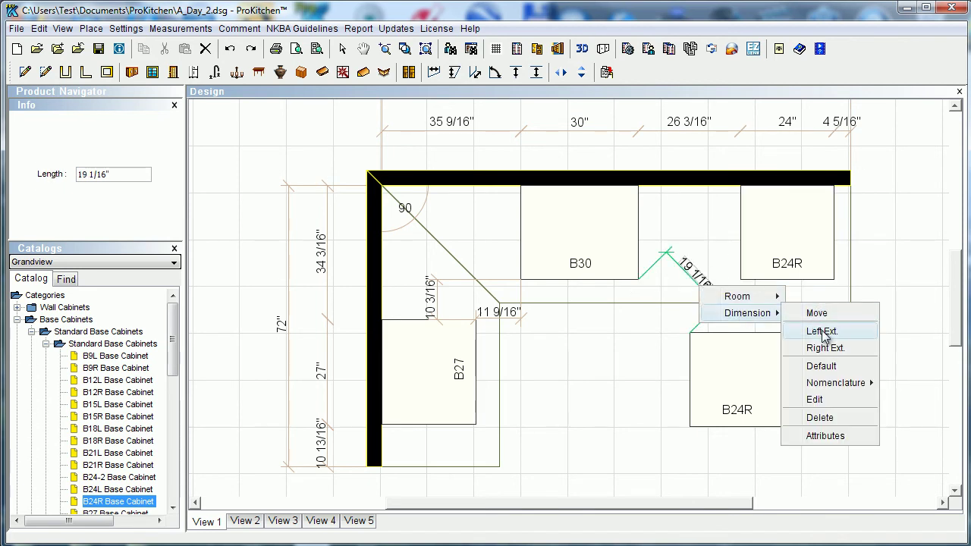
click(824, 313)
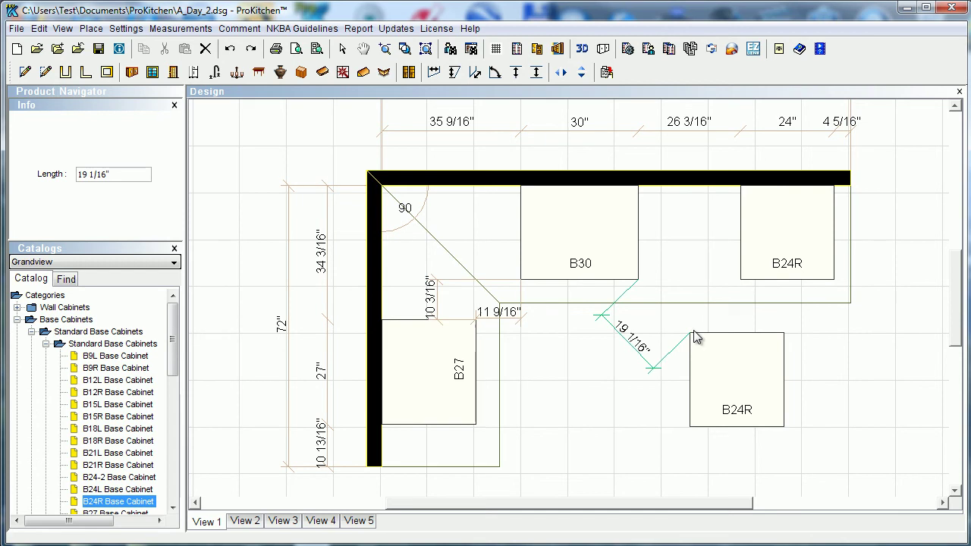
click(710, 340)
drag(791, 265, 695, 266)
click(811, 350)
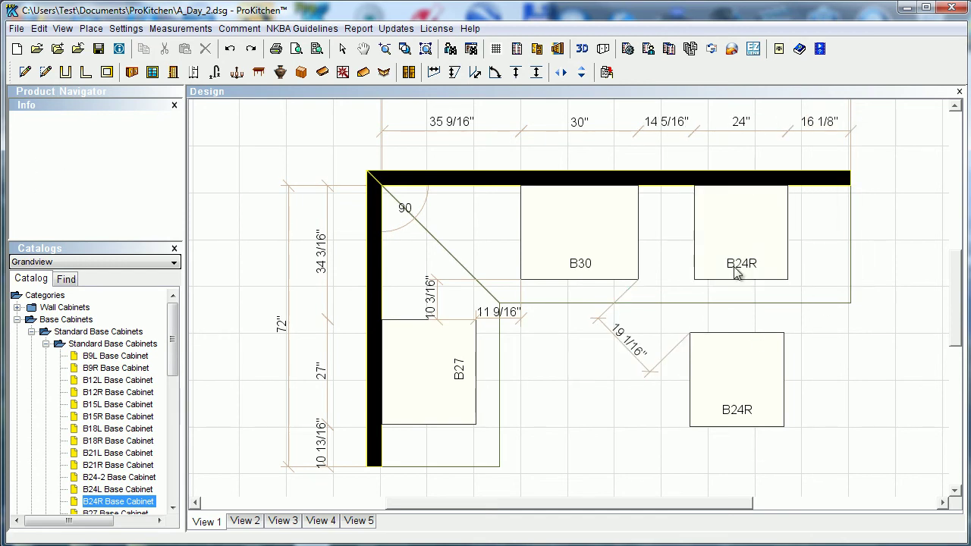
Add a 37 1/4" point-to-line dimension from B30's bottom-right corner to the lower B24R's right edge.
click(517, 76)
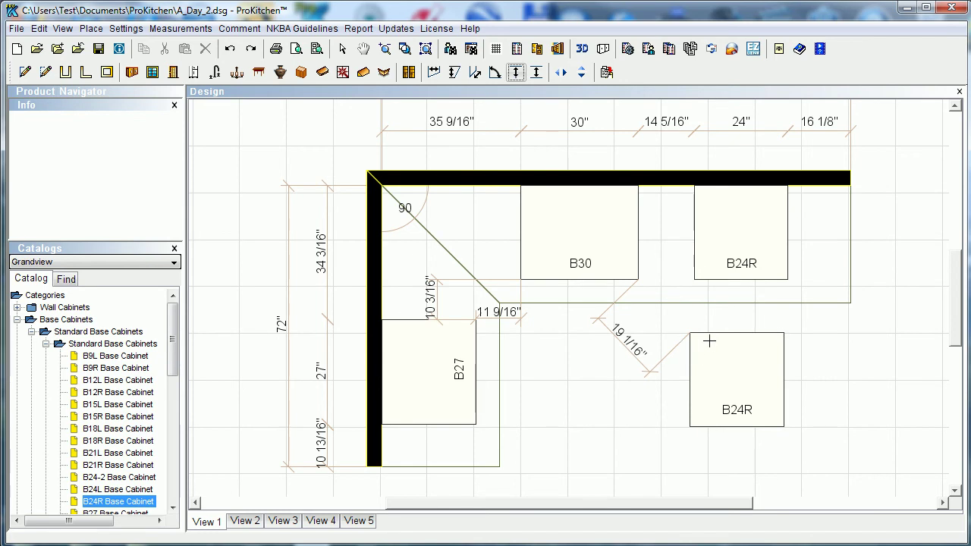
click(635, 279)
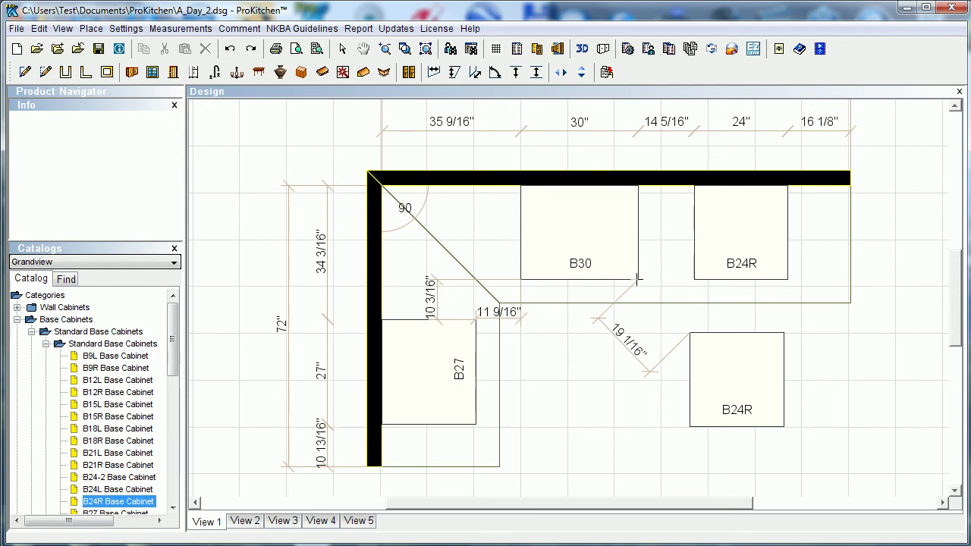
click(784, 361)
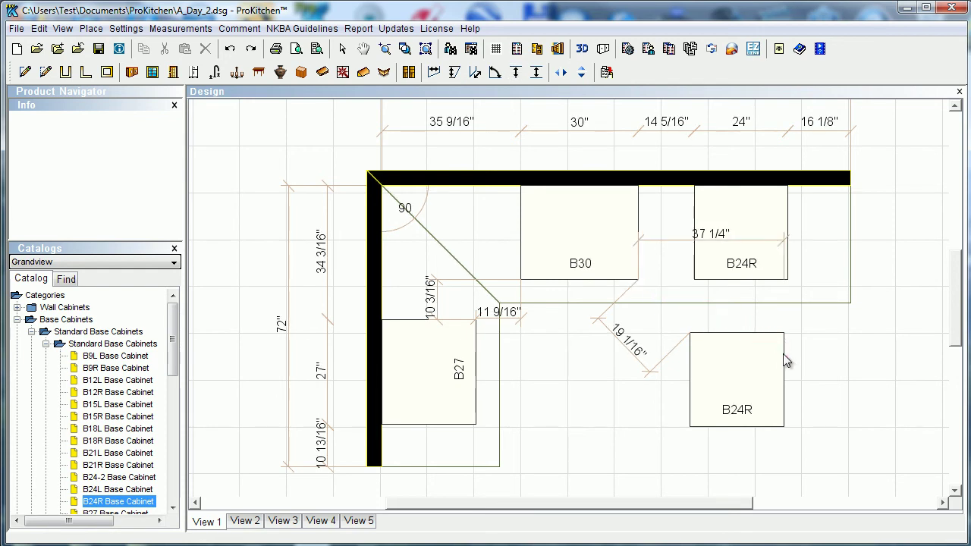
Move the 37 1/4" dimension to sit just below the upper B24R.
right_click(709, 238)
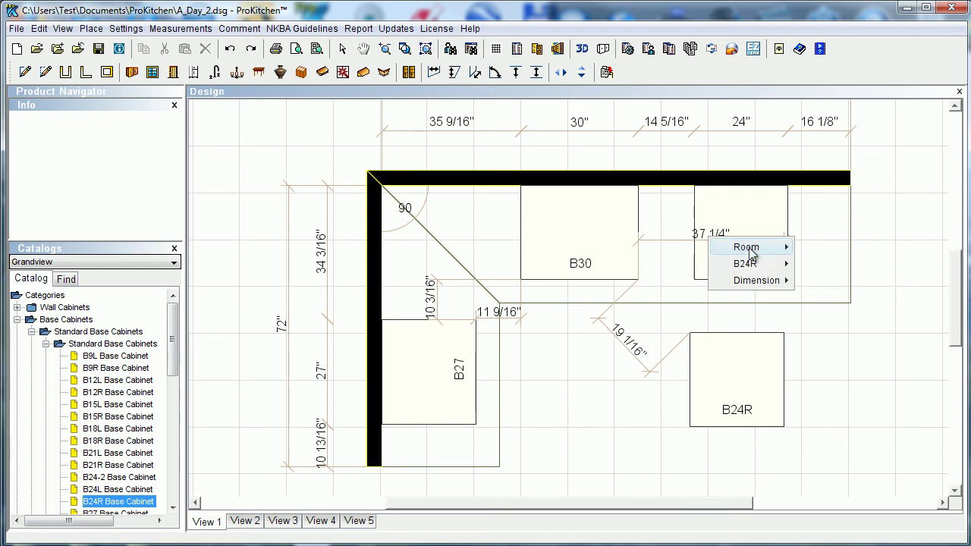
mouse_move(758, 280)
click(822, 281)
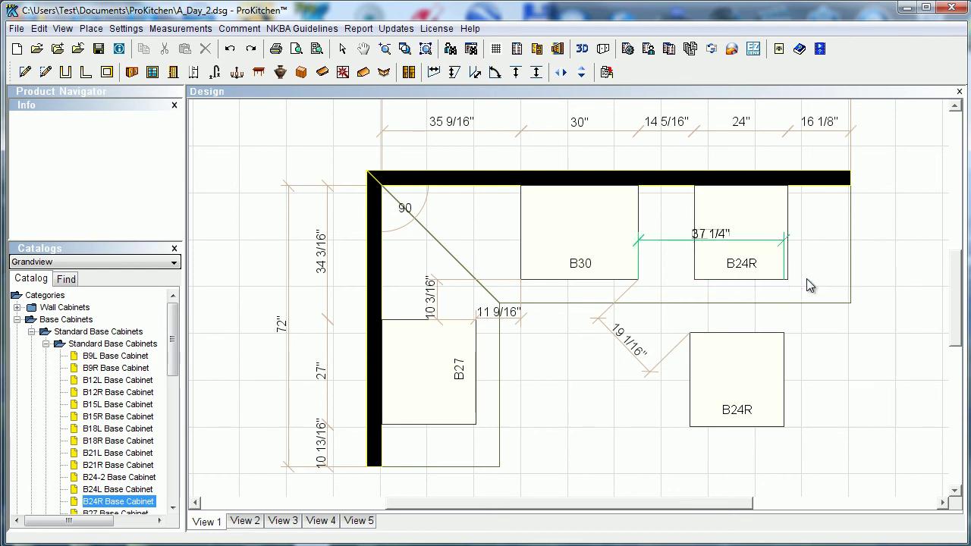
click(786, 355)
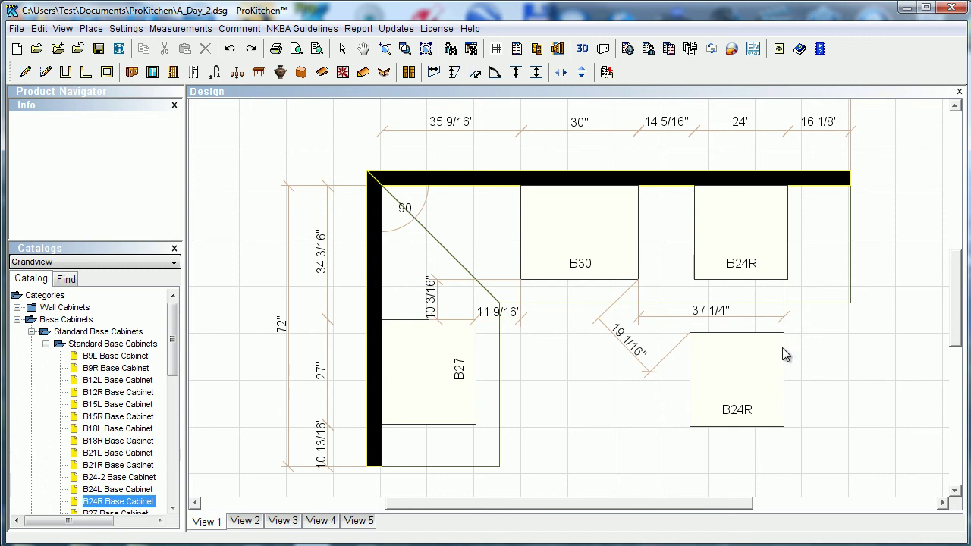
Dimension the 13 11/16" gap between the B24R cabinets and the 14 5/16" gap to B30.
click(538, 72)
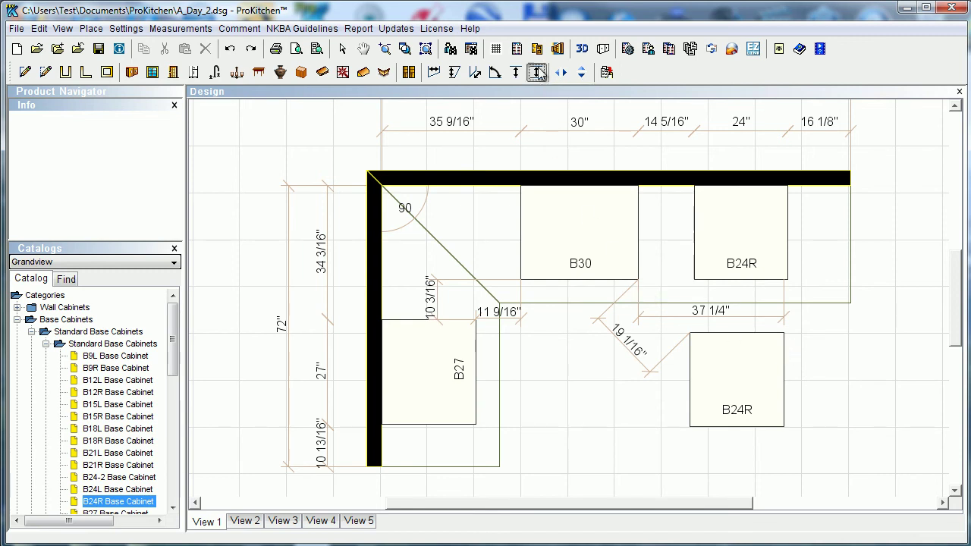
click(743, 281)
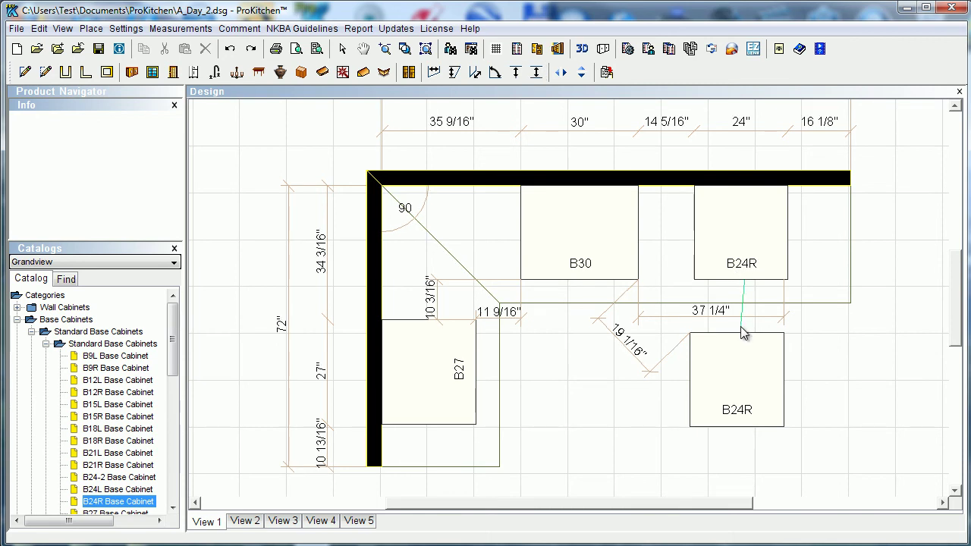
click(743, 336)
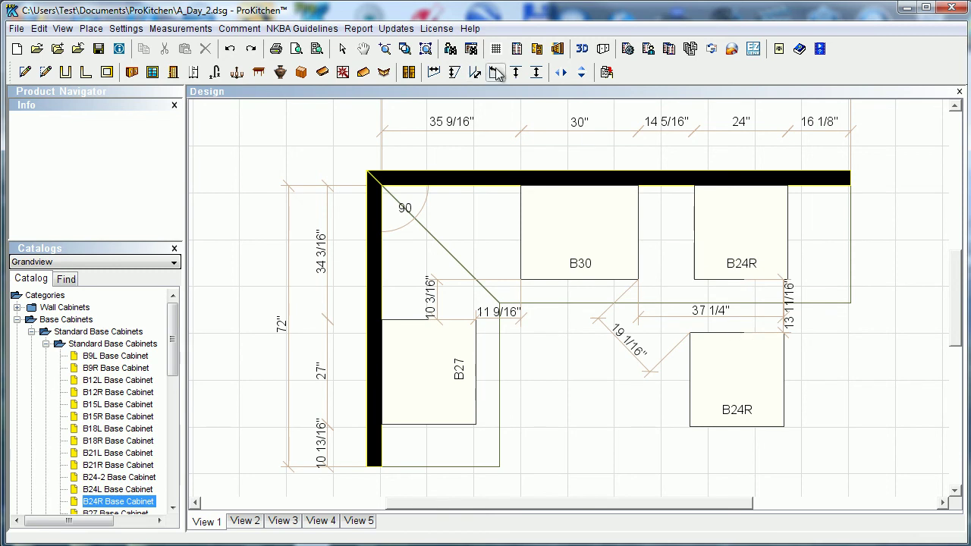
click(693, 243)
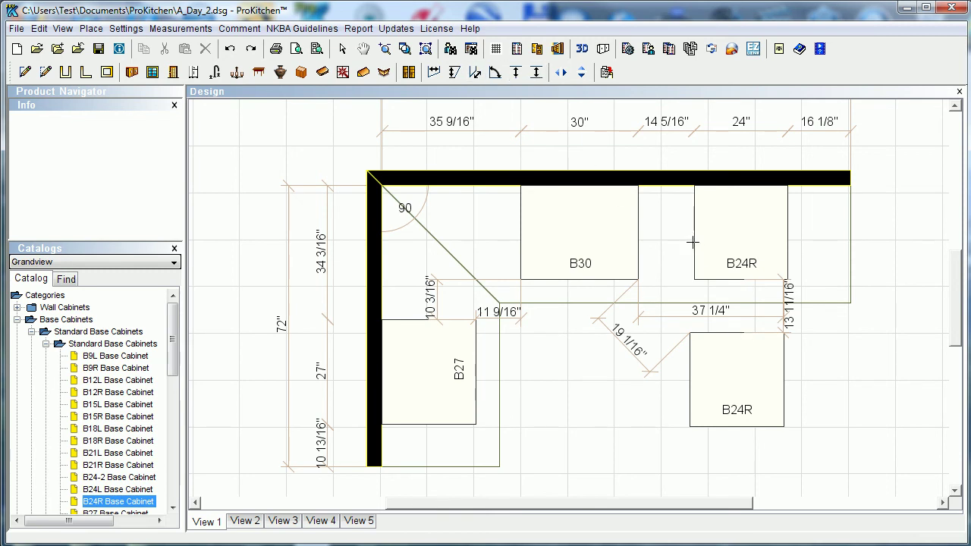
click(639, 260)
key(Escape)
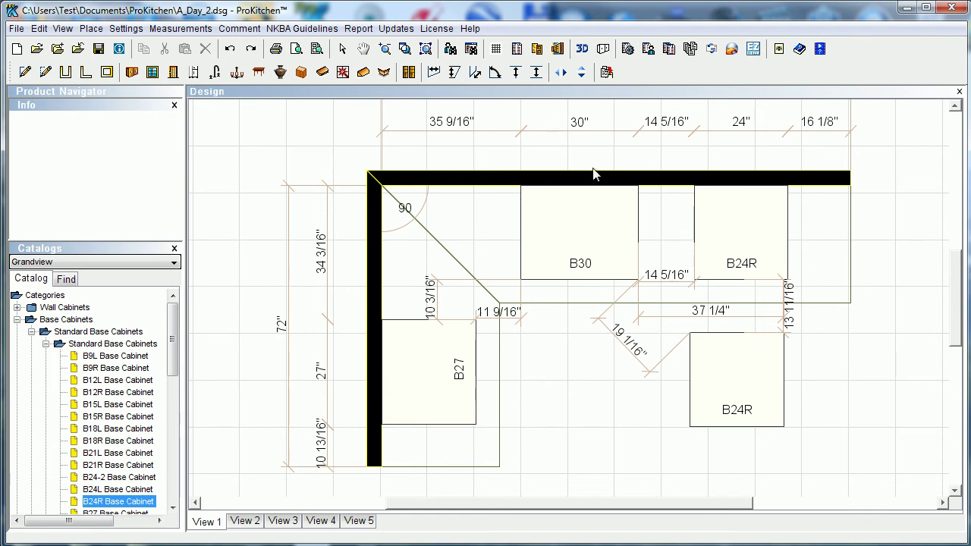
Add a 79 7/8" dimension from the B24R corner across B30.
click(536, 73)
click(789, 225)
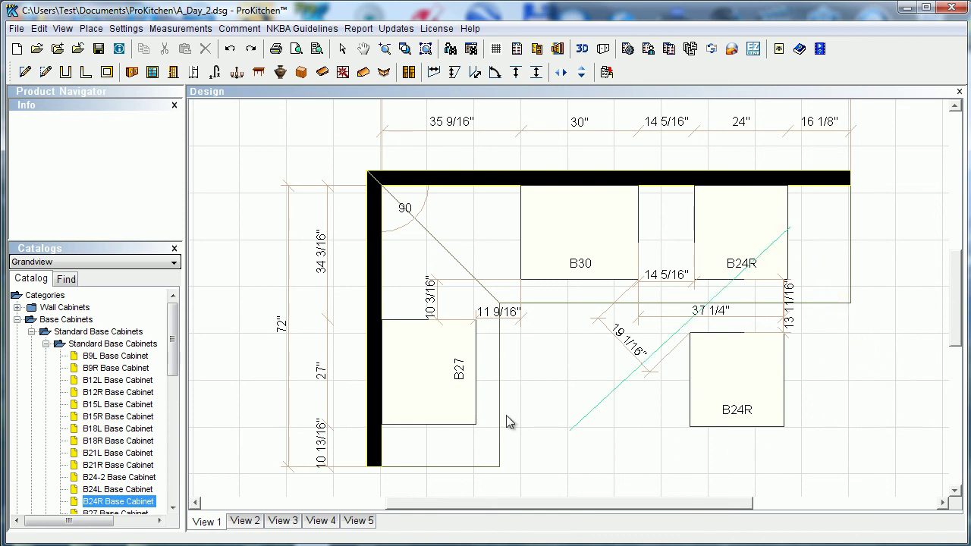
click(476, 380)
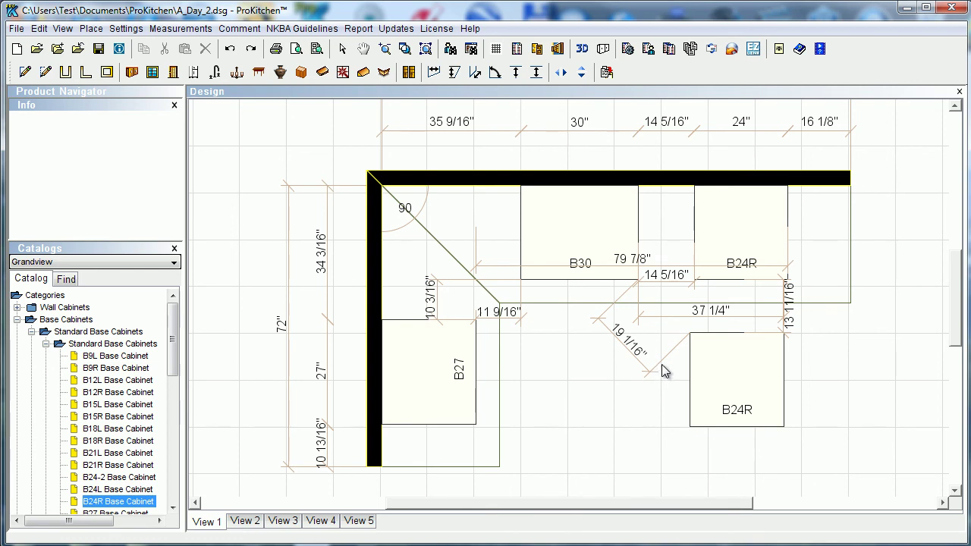
right_click(622, 347)
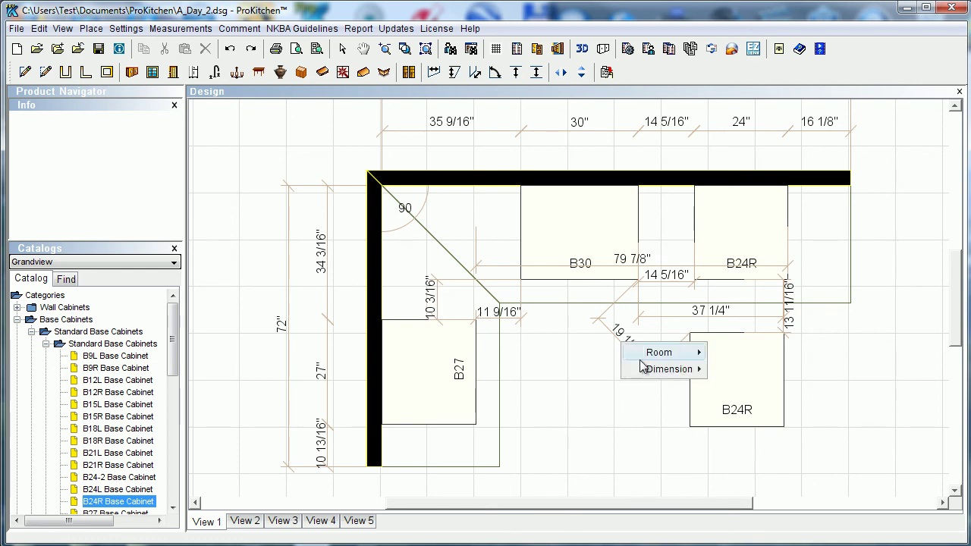
Delete the 19 1/16", 37 1/4" and 13 11/16" dimensions.
mouse_move(678, 370)
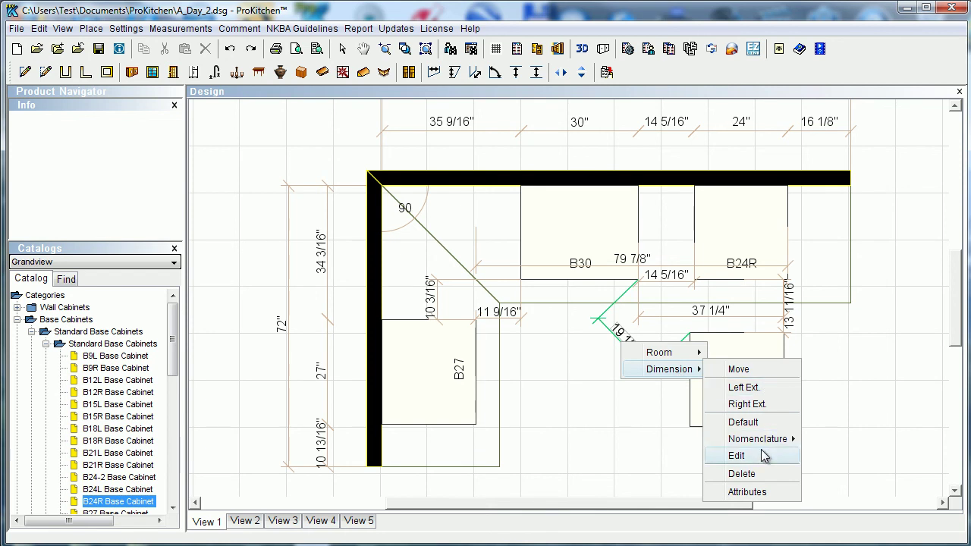
click(751, 473)
right_click(720, 322)
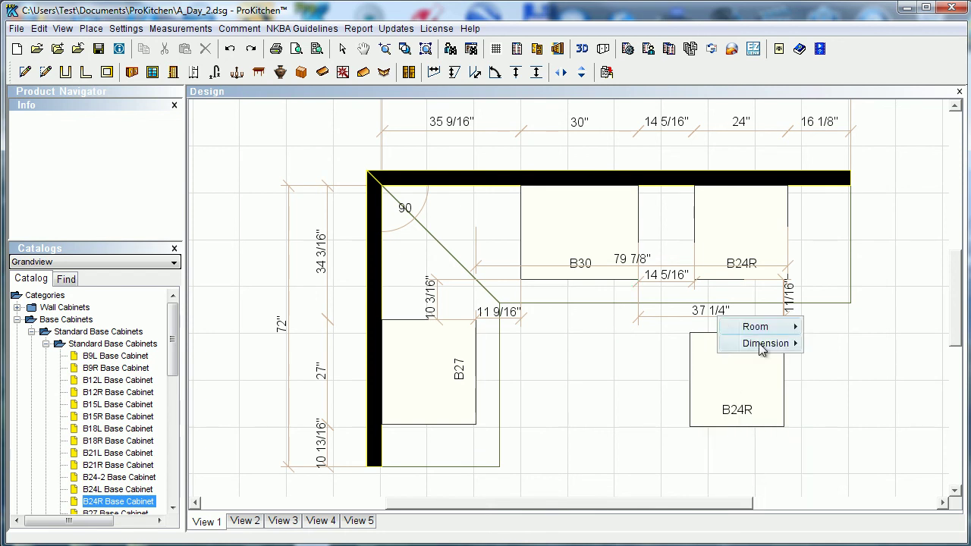
mouse_move(771, 345)
click(855, 448)
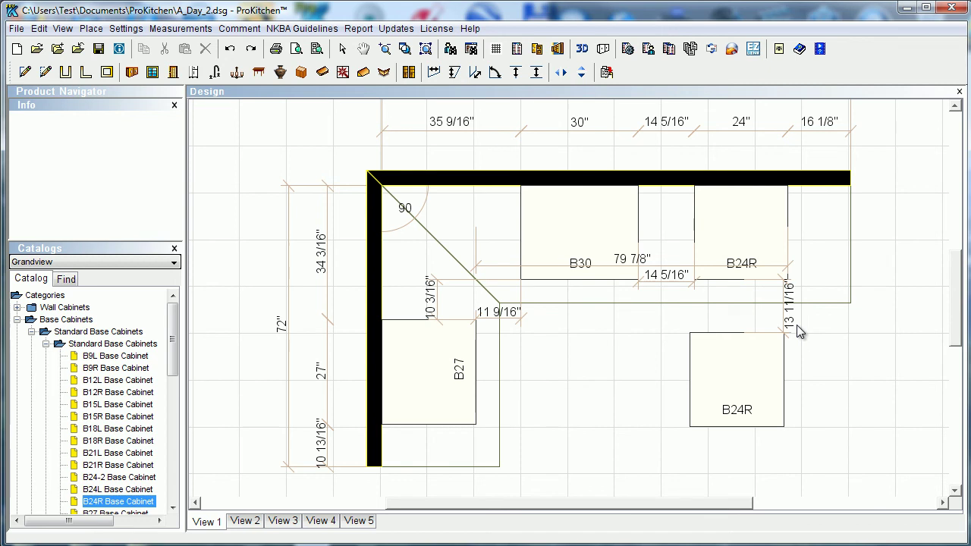
right_click(788, 317)
mouse_move(836, 341)
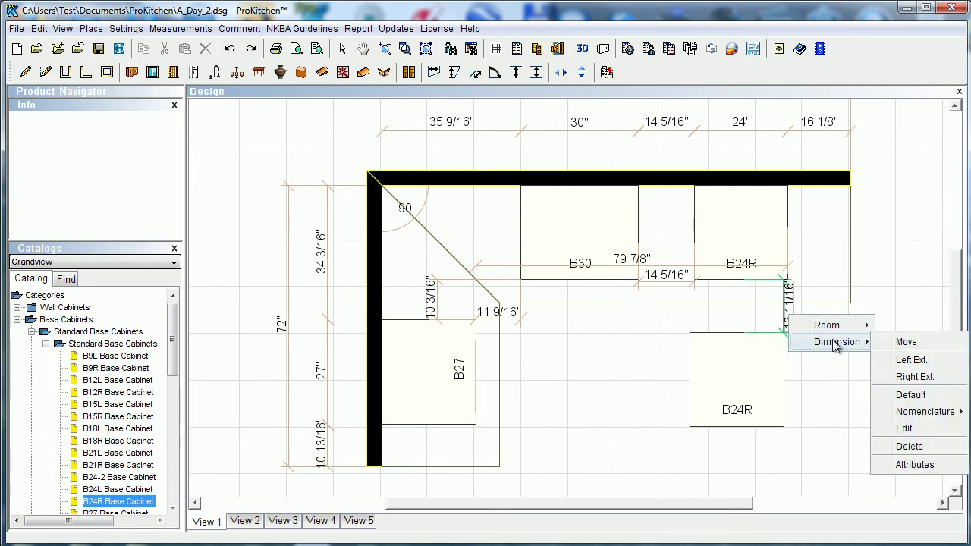
click(907, 446)
Delete the 14 5/16" and 79 7/8" dimensions, then bring up the 11 9/16" dimension's options.
right_click(670, 292)
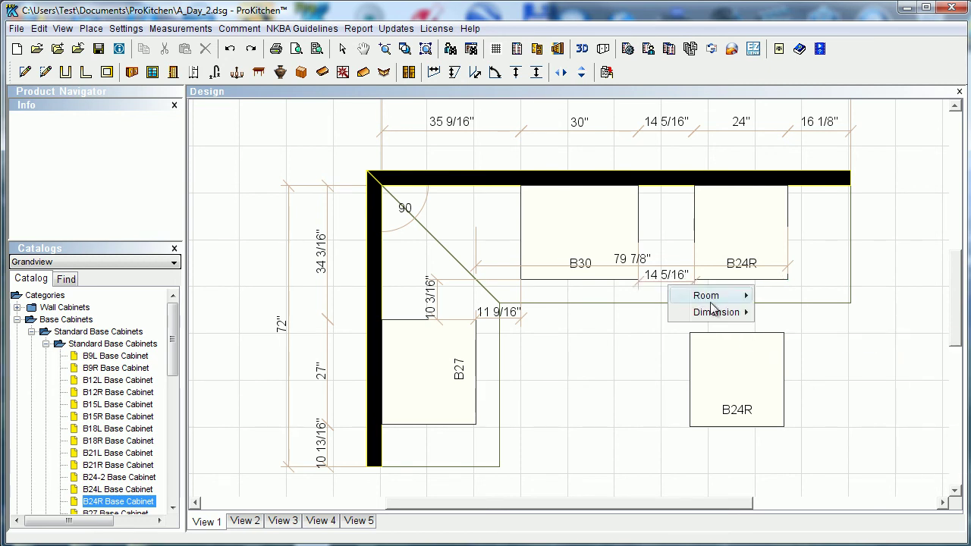
mouse_move(712, 313)
mouse_move(816, 393)
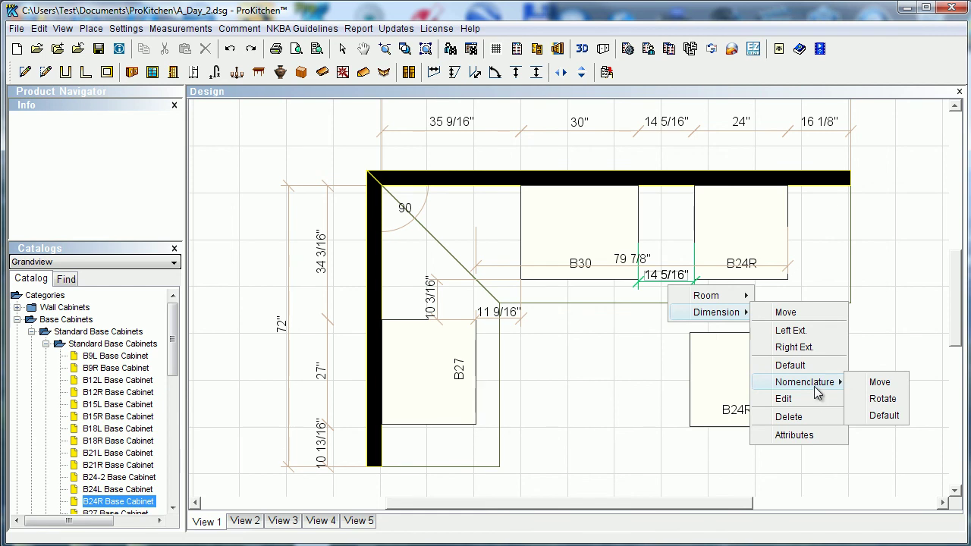
click(799, 426)
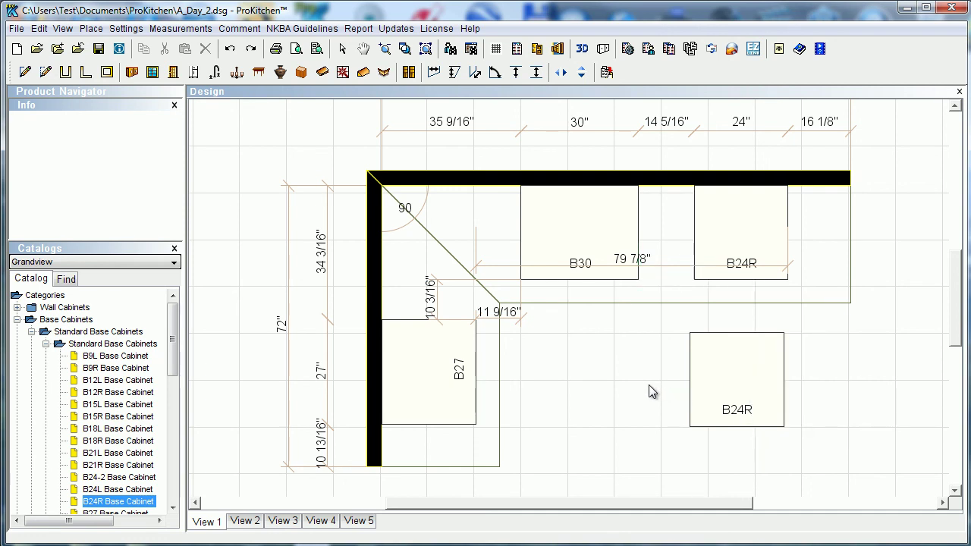
right_click(621, 259)
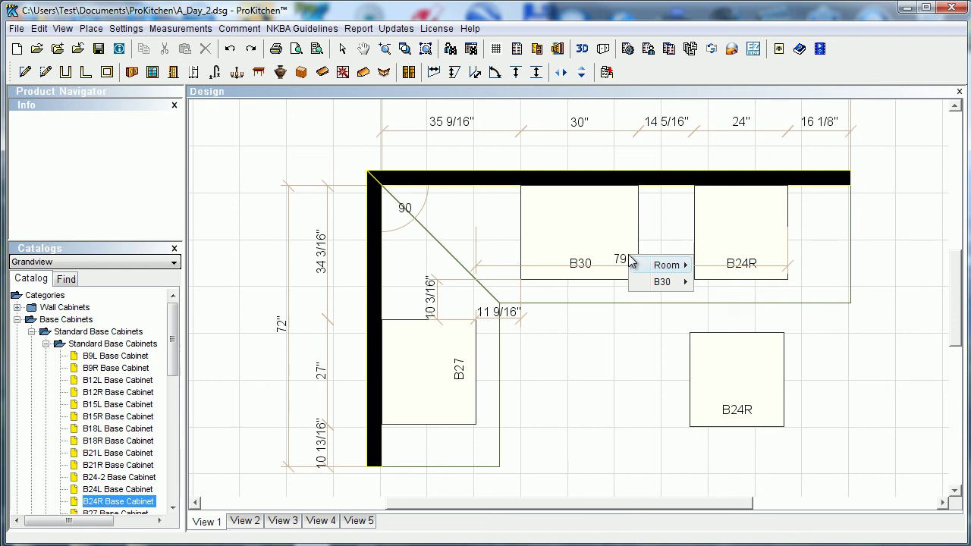
right_click(612, 263)
mouse_move(674, 305)
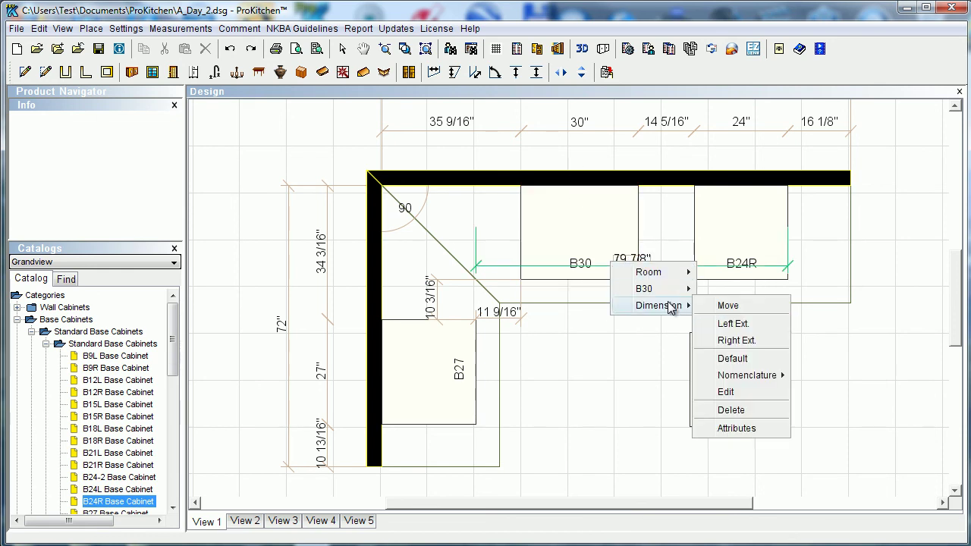
click(748, 415)
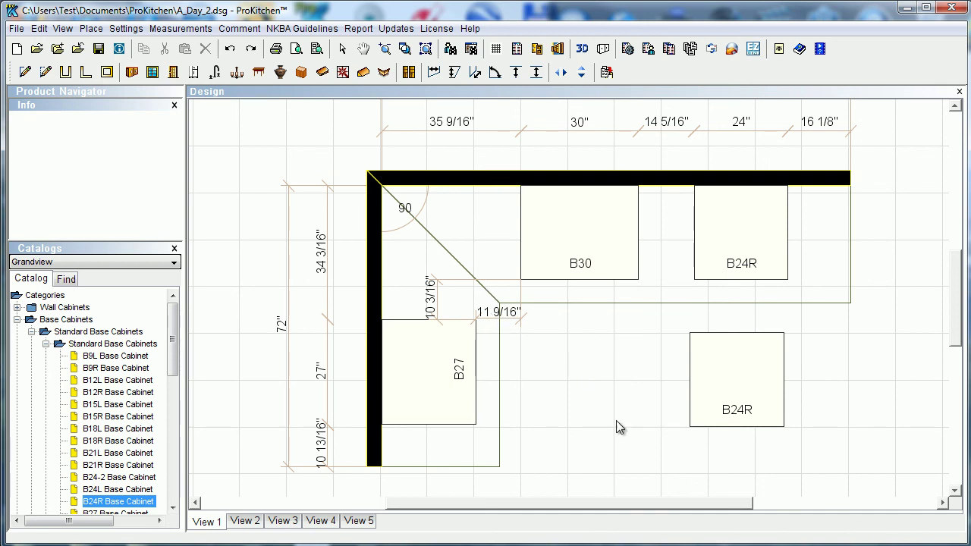
right_click(497, 315)
mouse_move(537, 344)
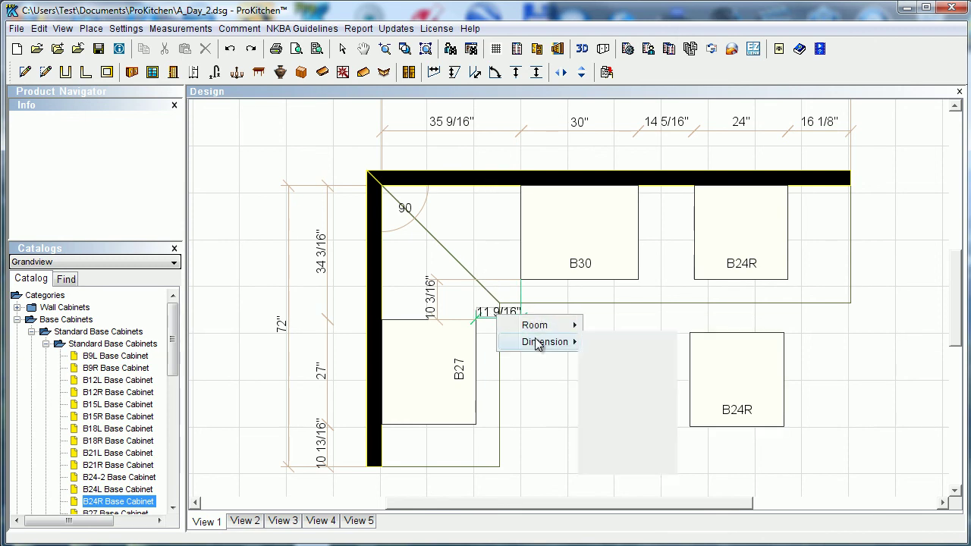